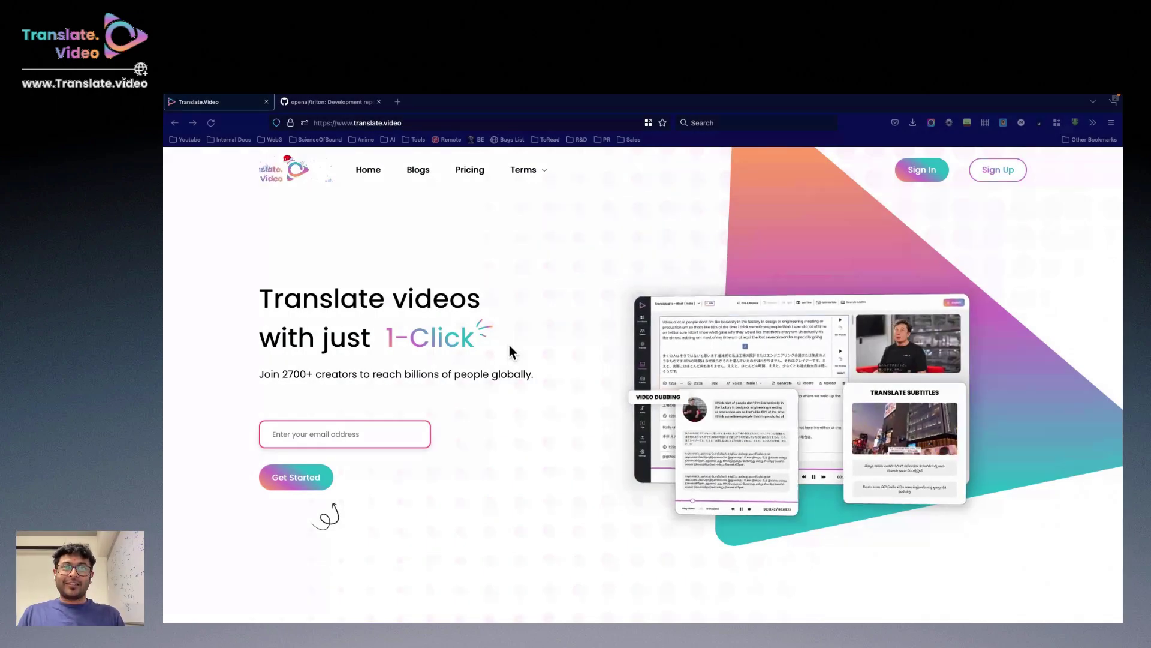
# Step: Go to the openai/triton repository and list its 14 open pull requests
pyautogui.click(348, 103)
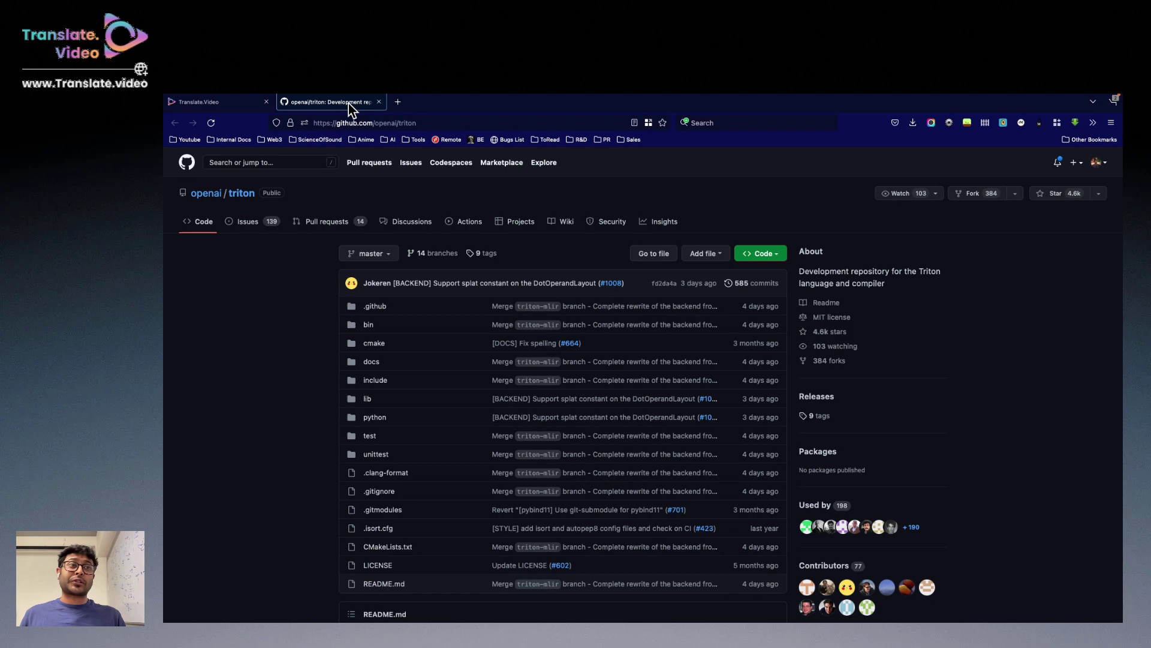
pyautogui.scroll(-1, 518, 496)
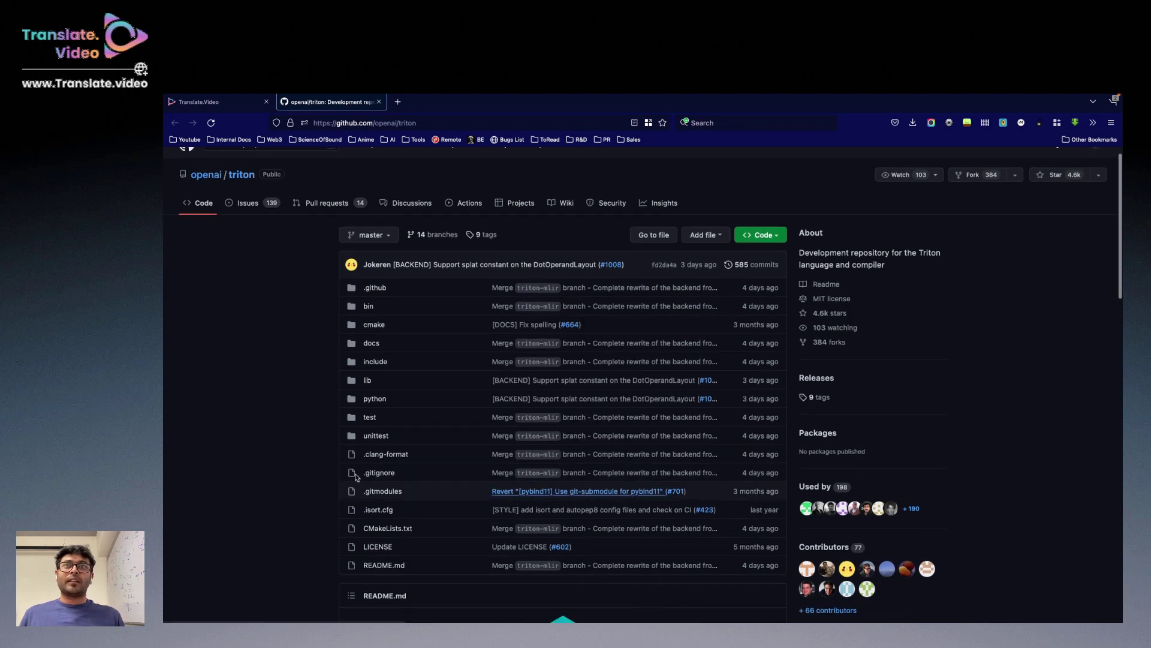
pyautogui.click(330, 204)
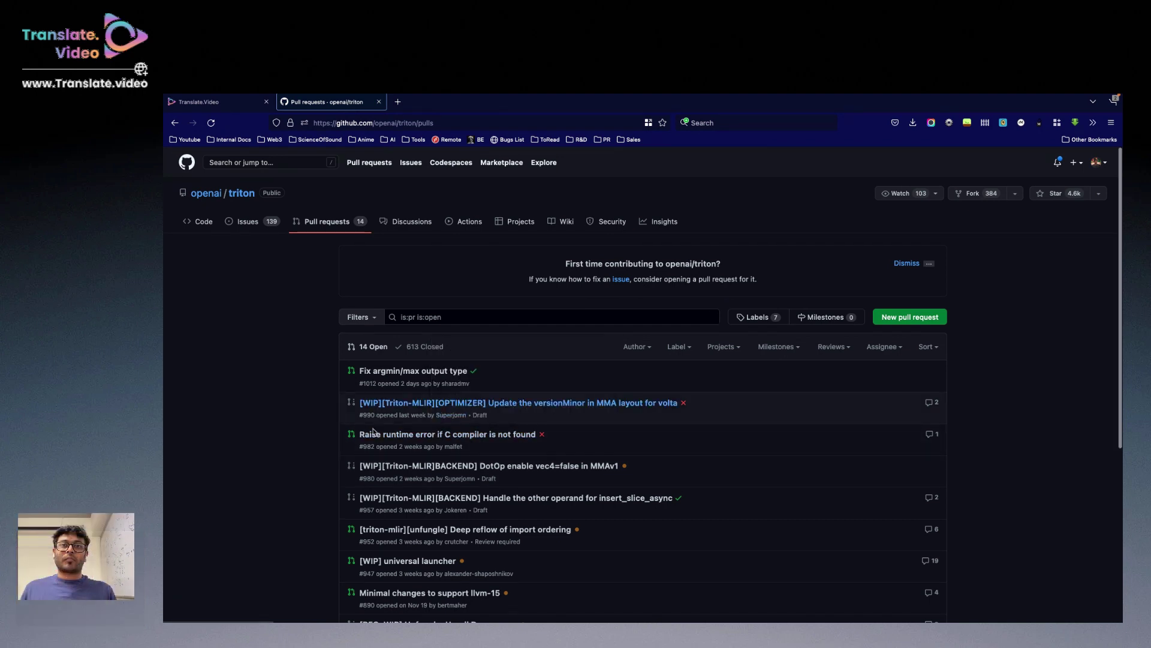
# Step: Open pull request #982, "Raise runtime error if C compiler is not found"
pyautogui.moveTo(447, 433)
pyautogui.click(410, 437)
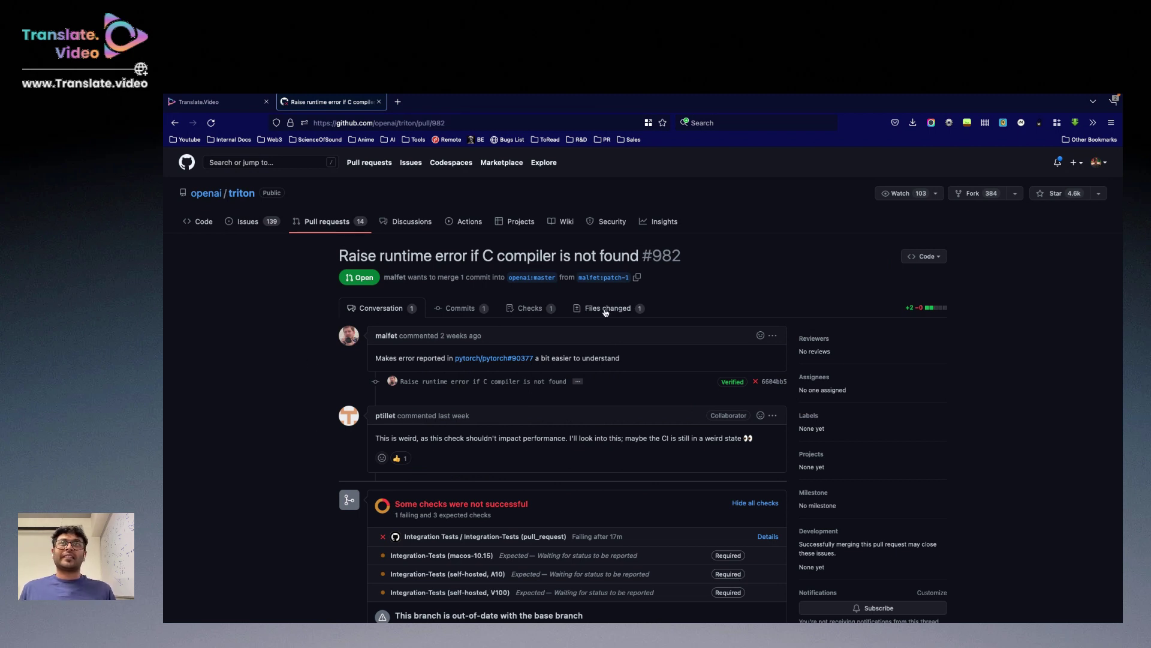
# Step: Reload pull request #982 in github.dev by changing .com to .dev in its URL
pyautogui.click(366, 123)
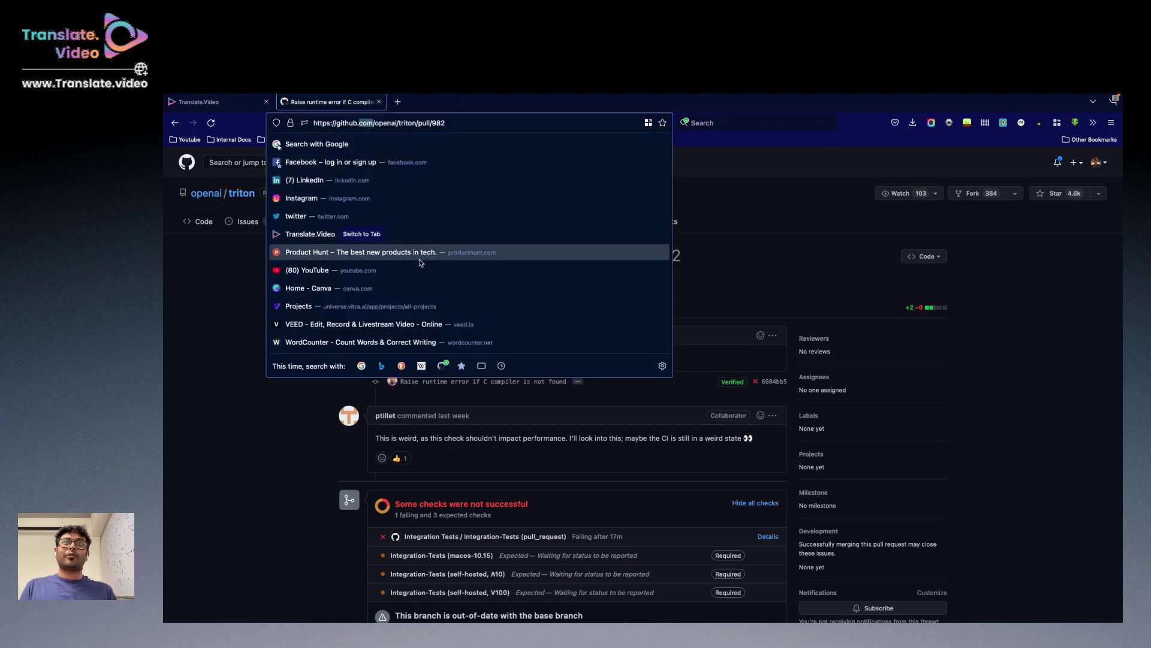
pyautogui.write('dev')
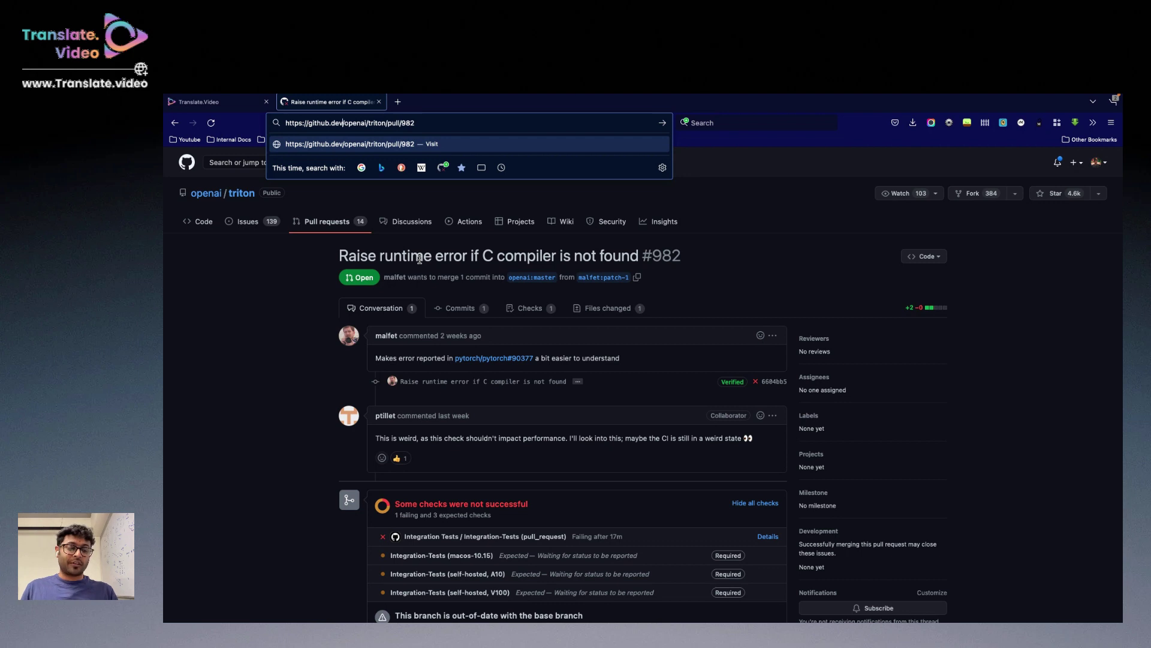
pyautogui.press('Return')
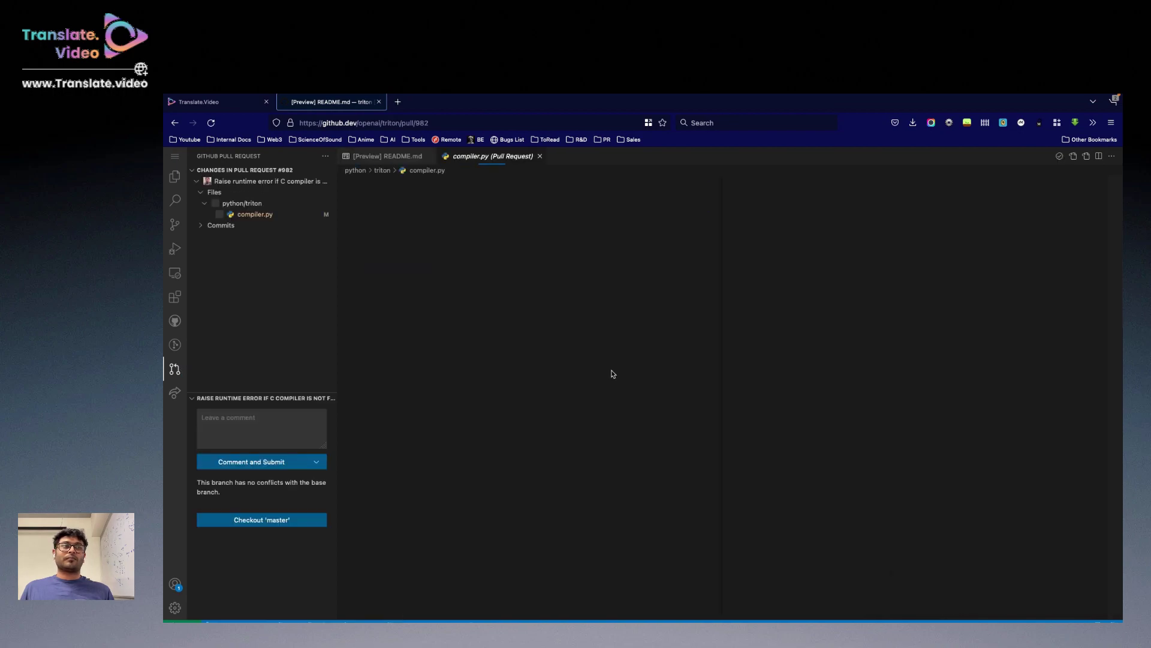
pyautogui.scroll(-2, 863, 392)
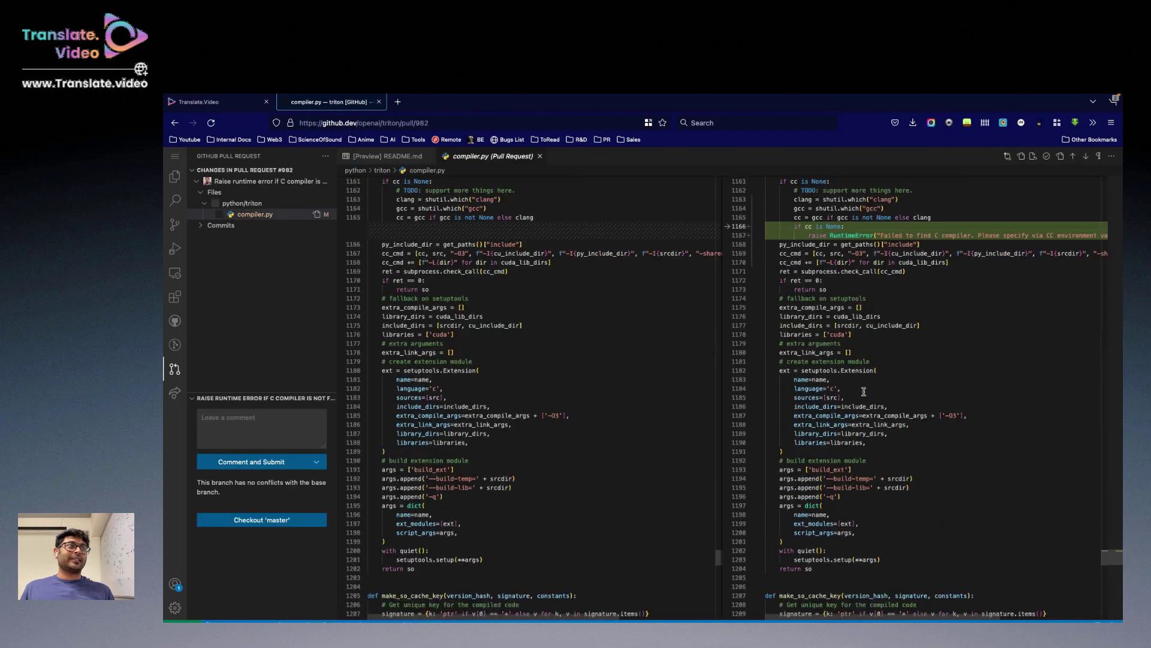
pyautogui.scroll(3, 864, 392)
pyautogui.scroll(3, 863, 391)
pyautogui.scroll(2, 864, 391)
pyautogui.scroll(-3, 864, 391)
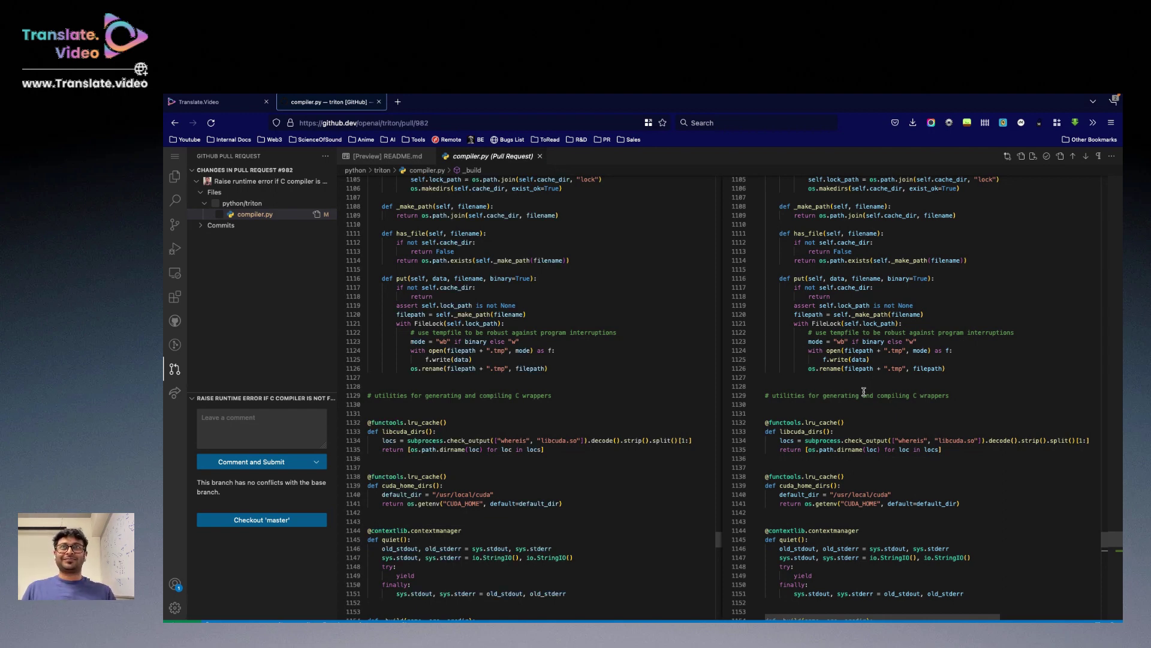
# Step: Switch from the github.dev compiler.py diff to the Translate.Video homepage tab
pyautogui.click(216, 102)
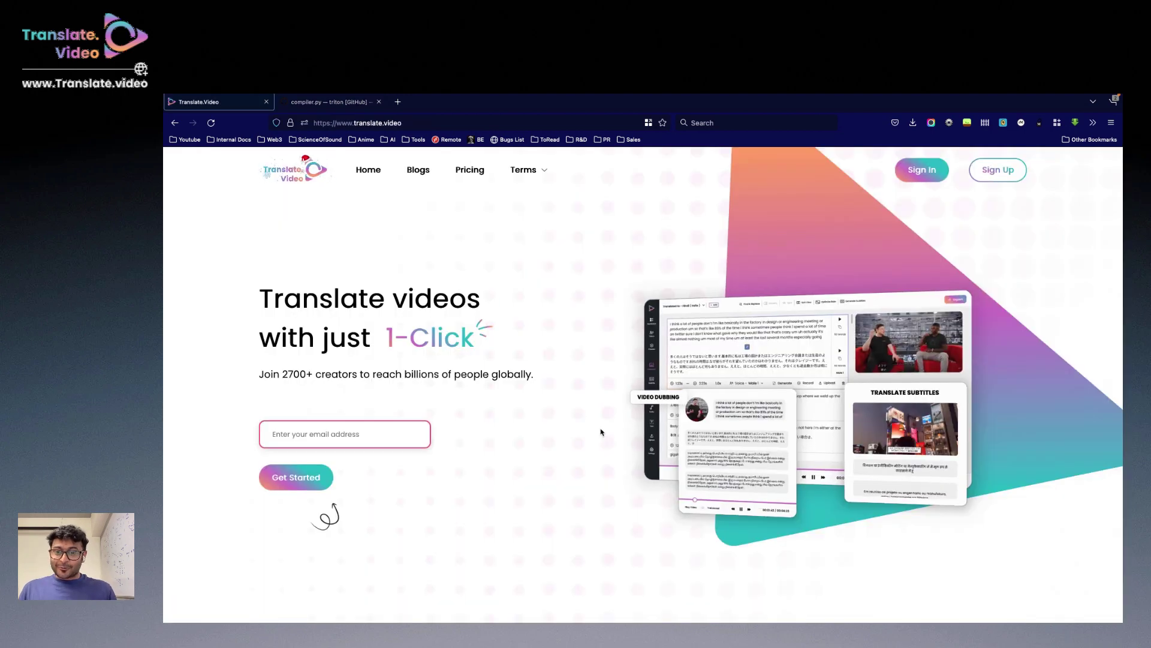